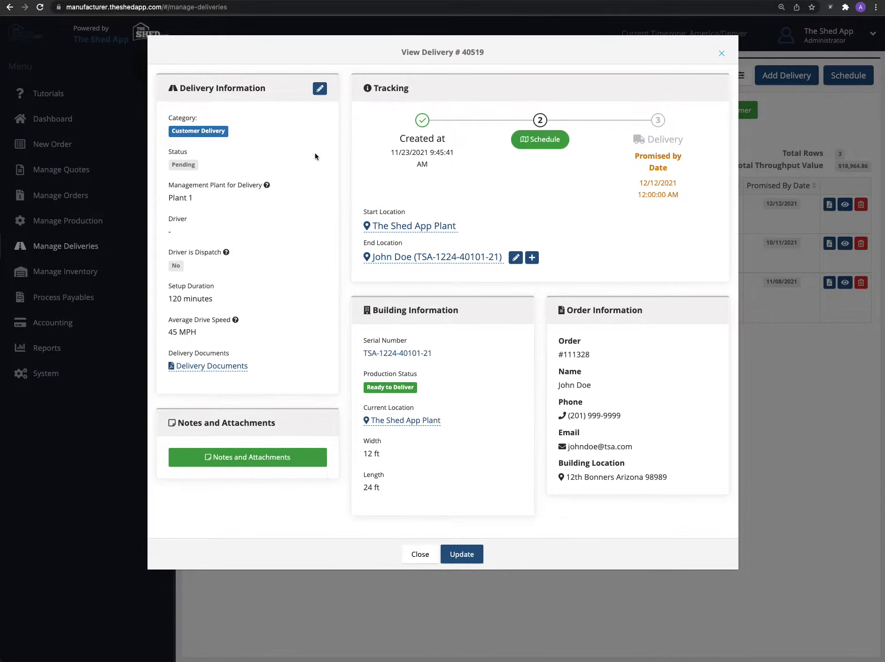
Step: Assign TSA Test User as the delivery's driver with Driver is Dispatch set to No, and save the update
{"action": "left_click", "coordinate": [322, 92]}
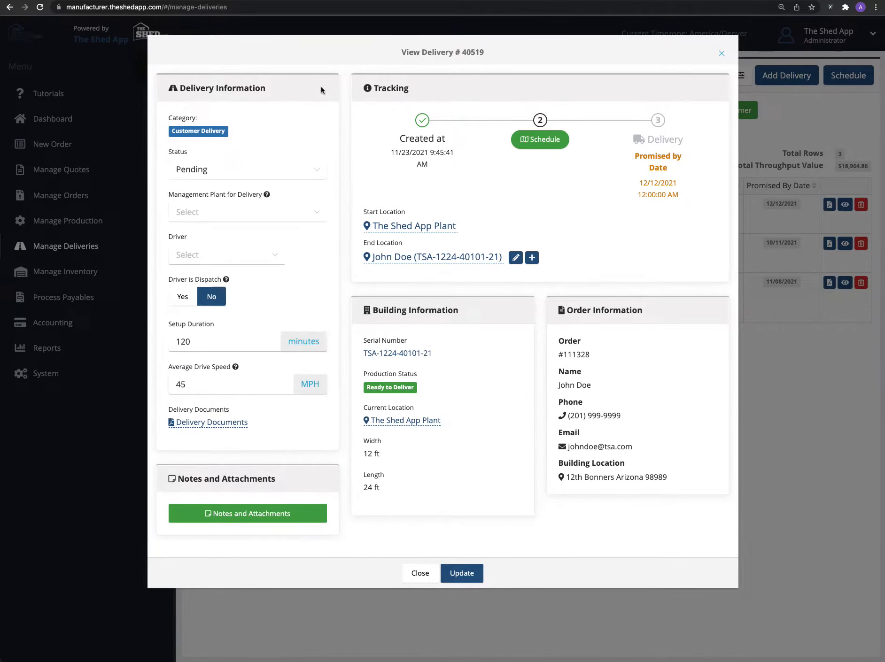
{"action": "left_click", "coordinate": [237, 249]}
{"action": "left_click", "coordinate": [233, 304]}
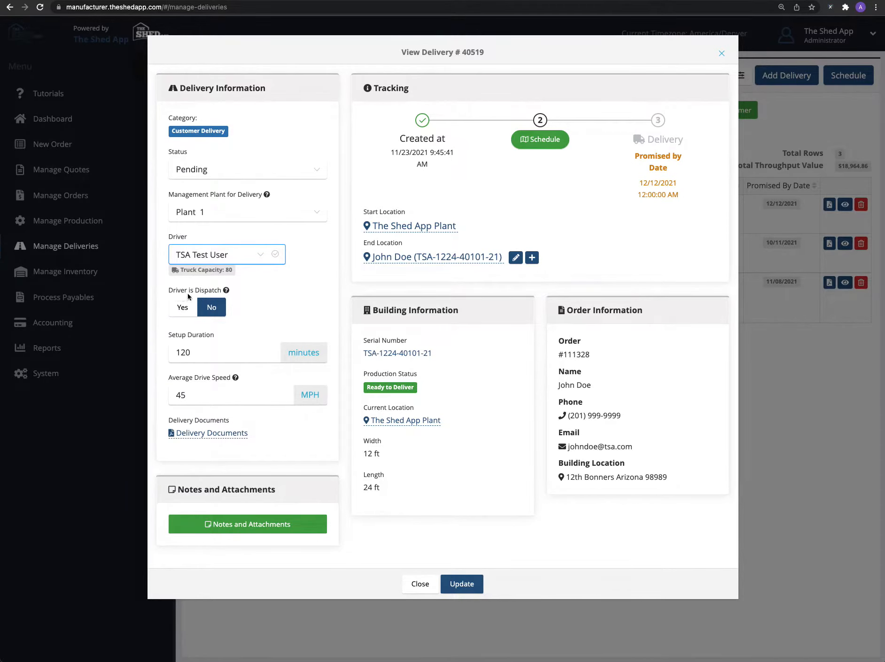
{"action": "left_click", "coordinate": [187, 314]}
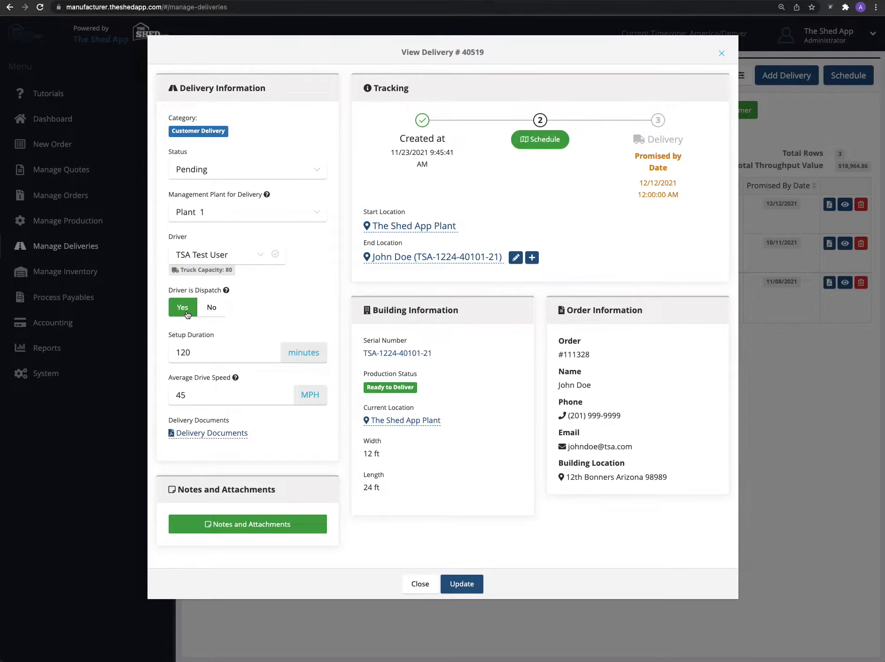
{"action": "left_click", "coordinate": [219, 309]}
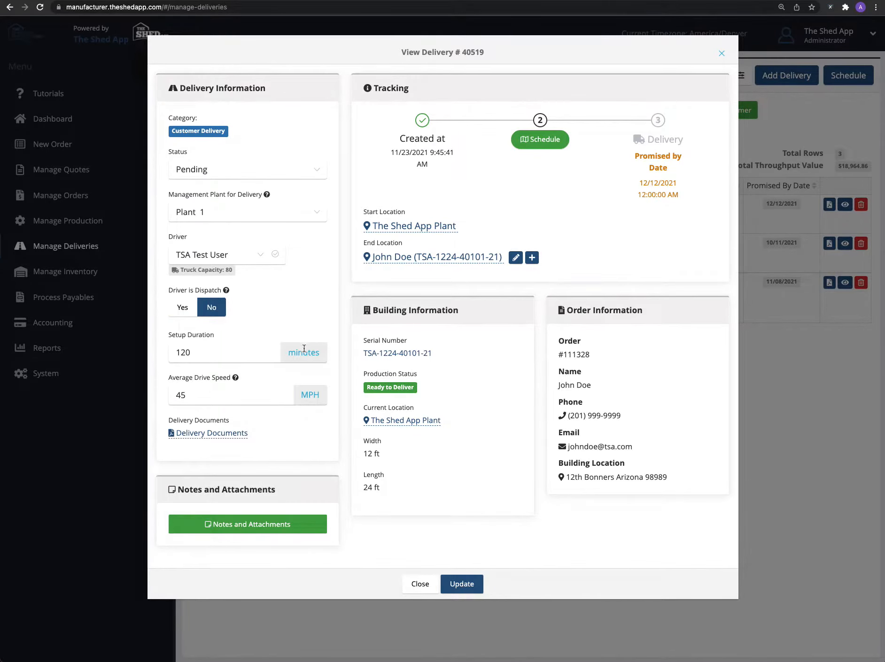
{"action": "left_click", "coordinate": [478, 584]}
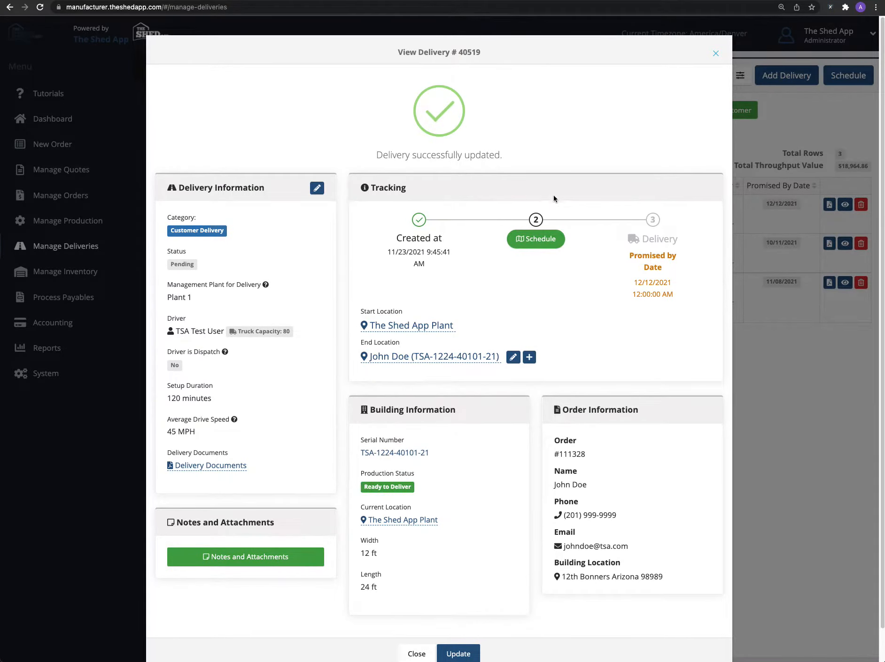
{"action": "left_click", "coordinate": [548, 242]}
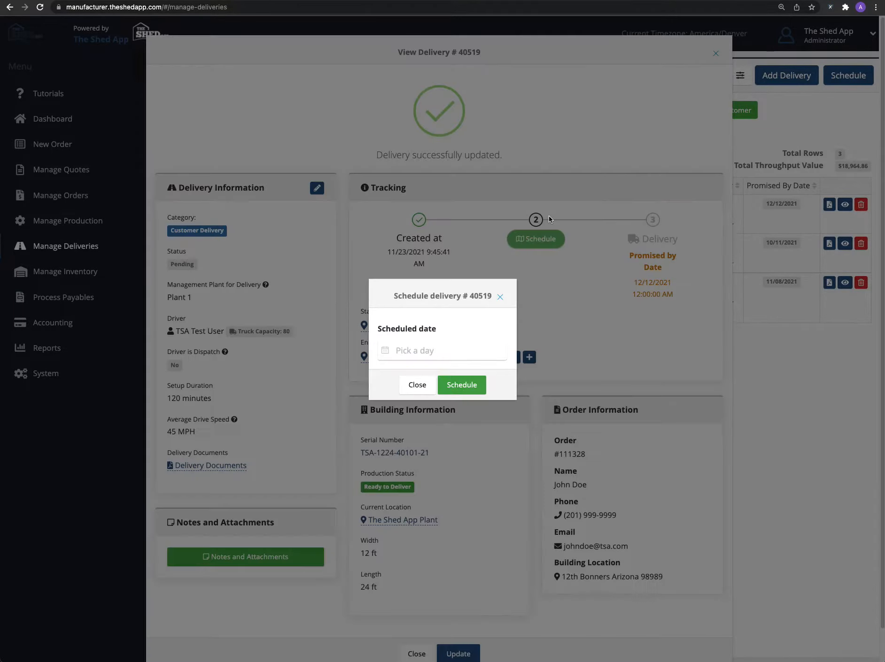
{"action": "left_click", "coordinate": [456, 348]}
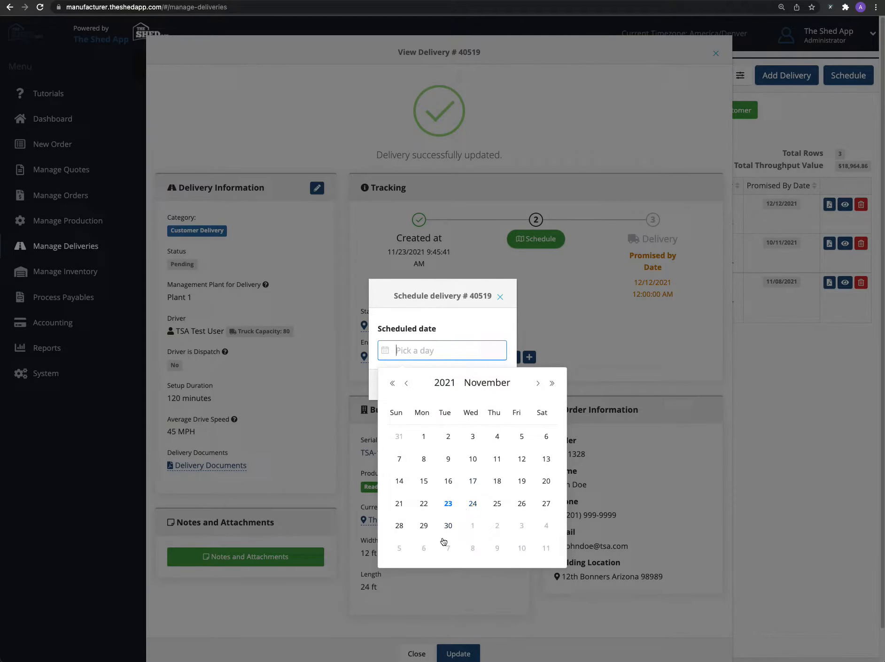
{"action": "left_click", "coordinate": [519, 288]}
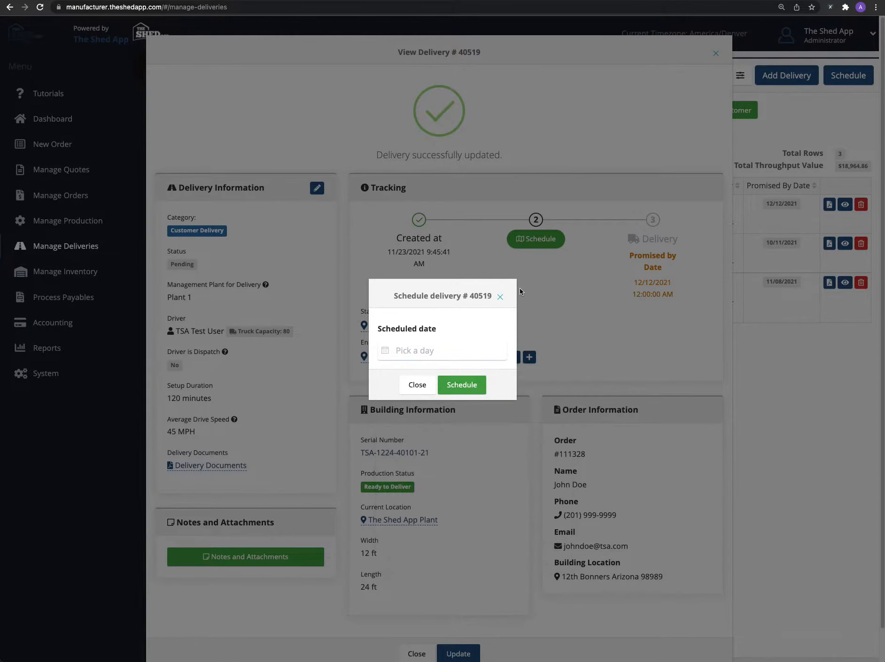
{"action": "left_click", "coordinate": [500, 297]}
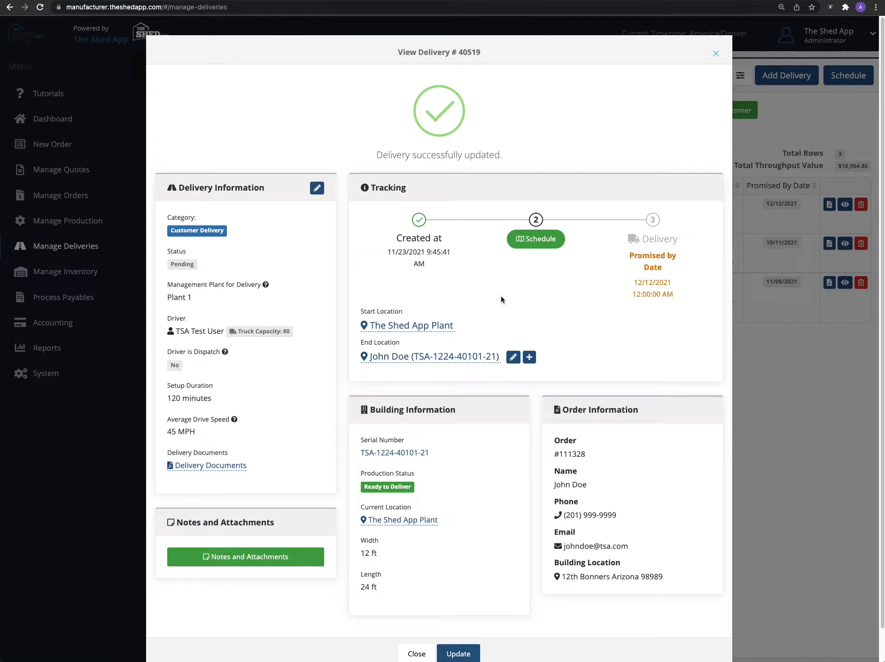
Step: Leave the delivery details and schedule the pending customer delivery for December 7, 2021 on the monthly trip calendar
{"action": "left_click", "coordinate": [714, 55]}
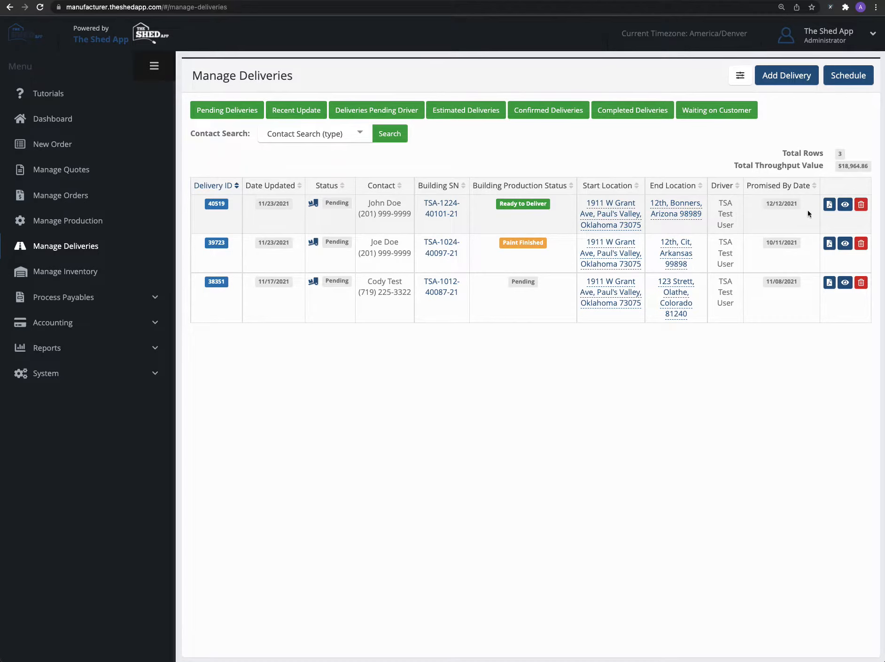
{"action": "left_click", "coordinate": [854, 78]}
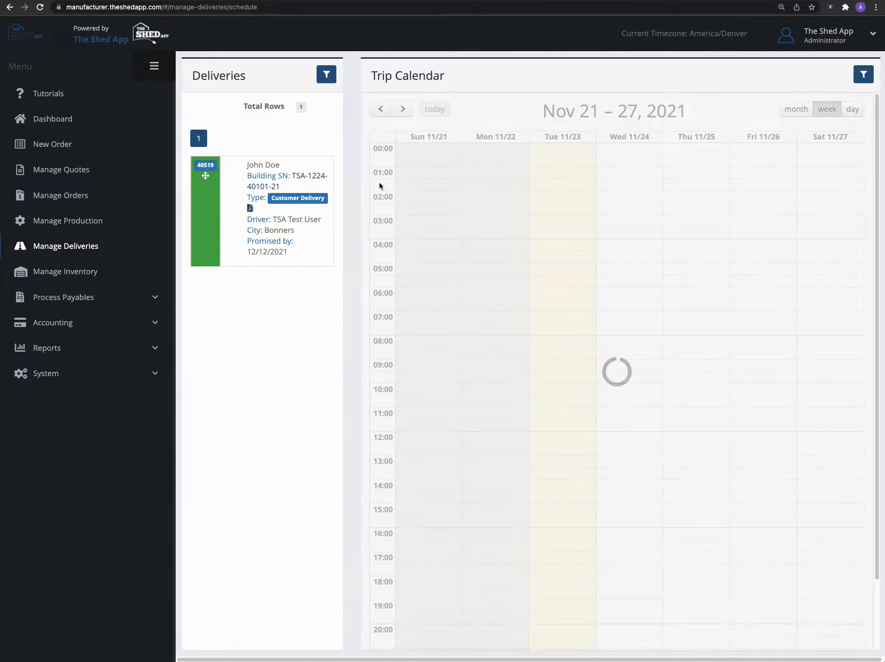
{"action": "left_click", "coordinate": [795, 109]}
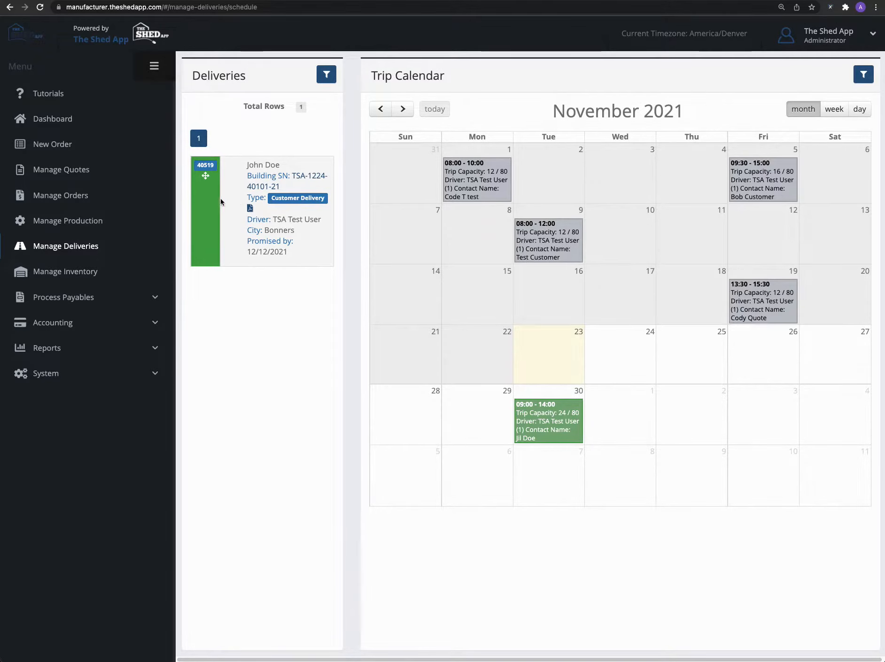
{"action": "left_click_drag", "start_coordinate": [221, 201], "coordinate": [544, 486]}
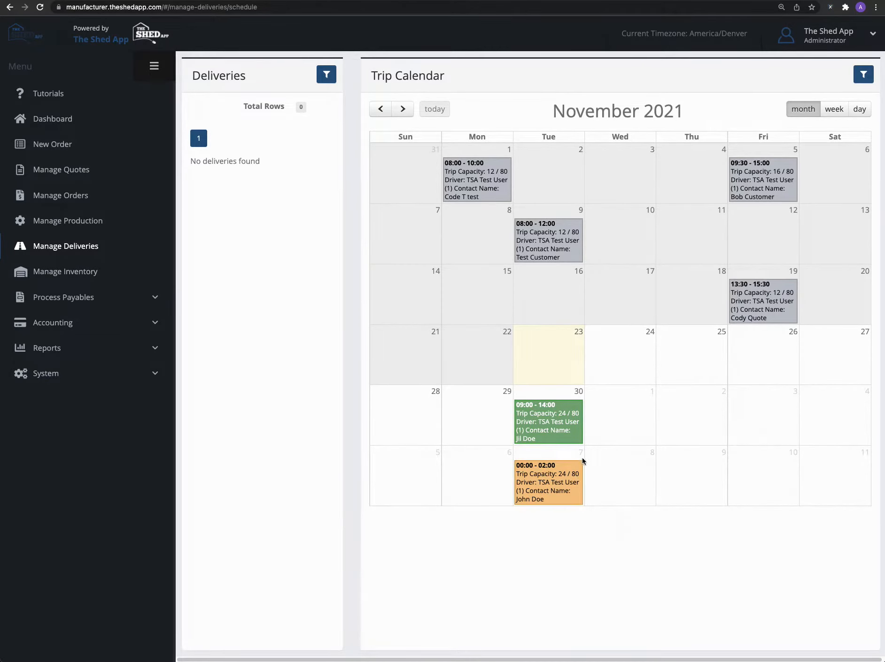
Step: Set the delivery's time slot within the December 7 trip to 08:30 - 11:30 and return to the calendar
{"action": "mouse_move", "coordinate": [569, 464]}
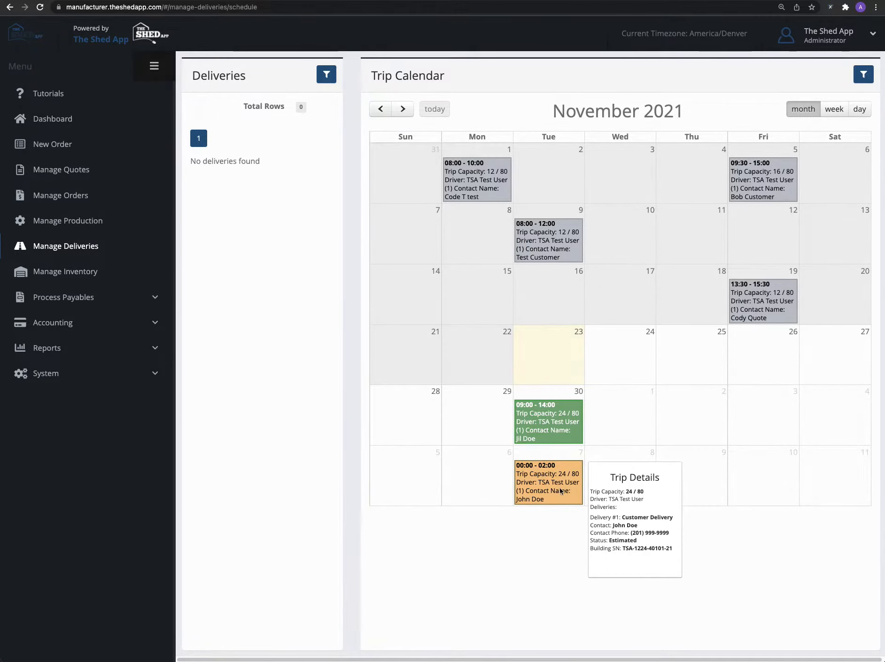
{"action": "mouse_move", "coordinate": [553, 425]}
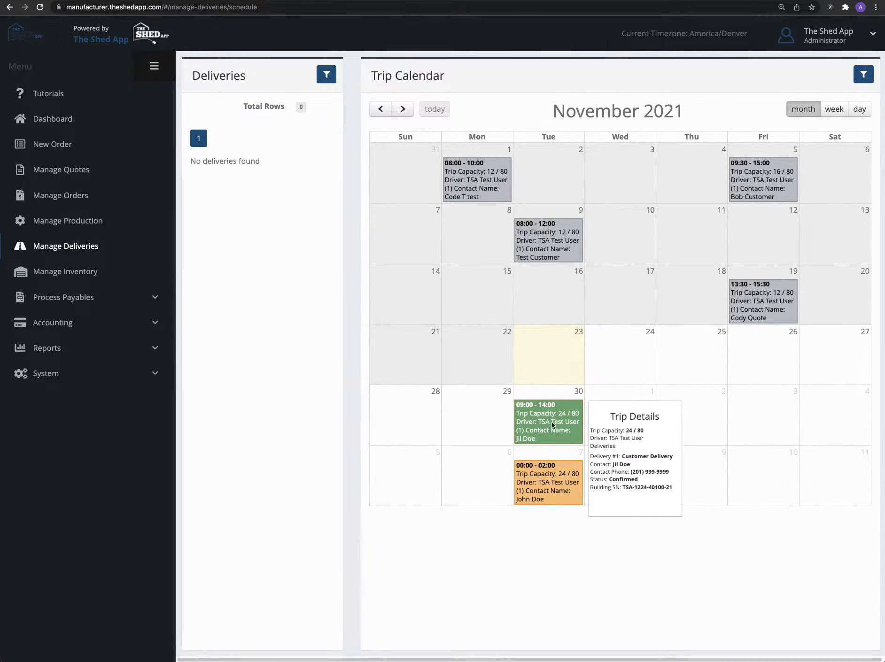
{"action": "left_click", "coordinate": [555, 489]}
{"action": "mouse_move", "coordinate": [404, 150]}
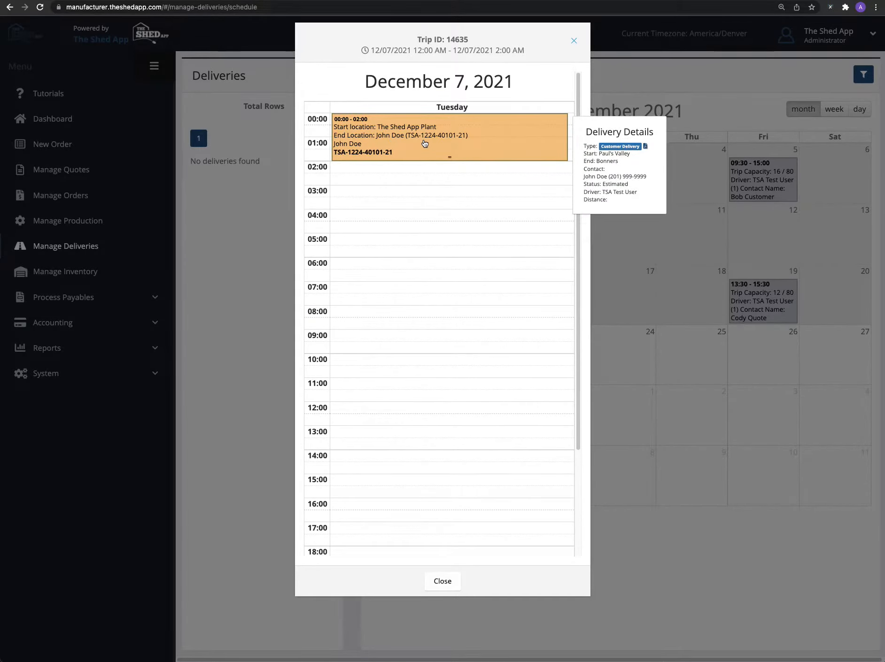
{"action": "left_click_drag", "start_coordinate": [424, 142], "coordinate": [453, 381]}
{"action": "mouse_move", "coordinate": [437, 347]}
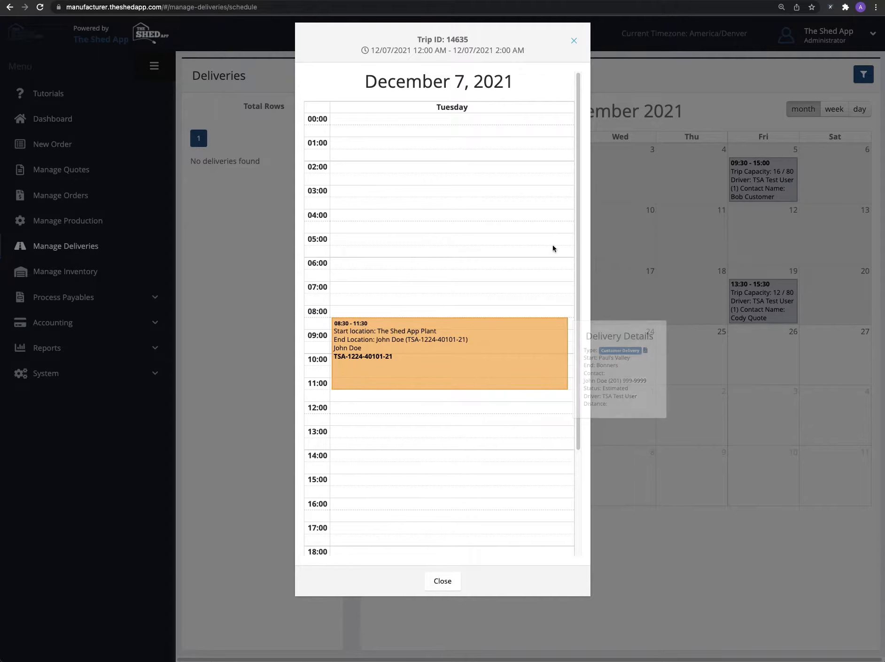
{"action": "left_click", "coordinate": [452, 581]}
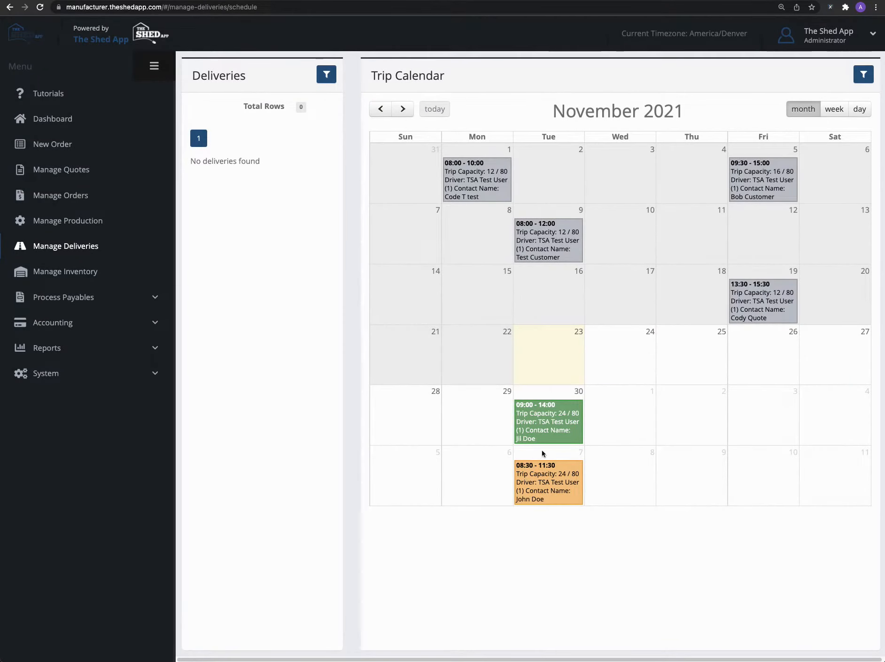
Step: Confirm the customer delivery in the December 7 trip and close the trip view
{"action": "mouse_move", "coordinate": [533, 426]}
{"action": "mouse_move", "coordinate": [531, 471]}
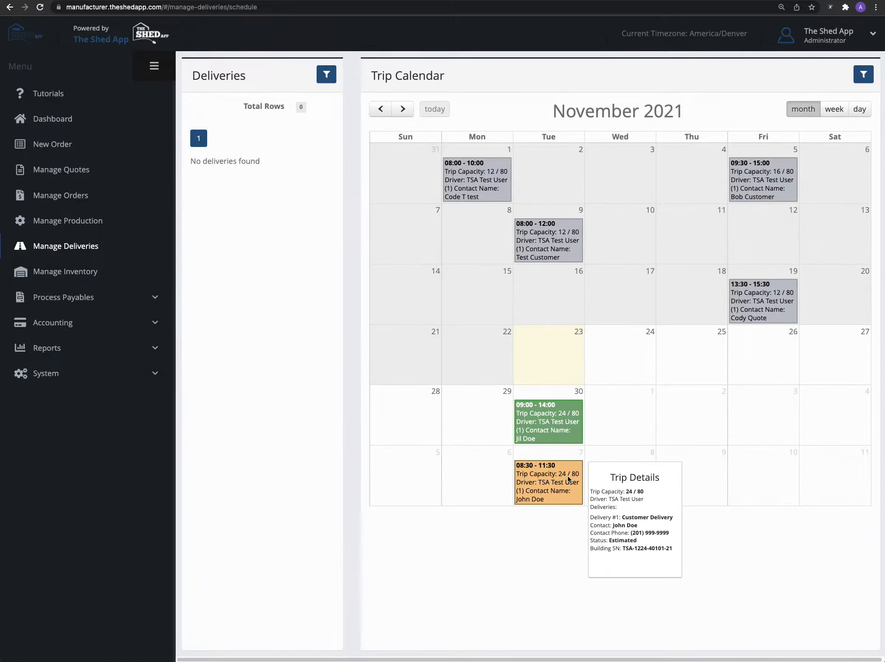
{"action": "mouse_move", "coordinate": [552, 444]}
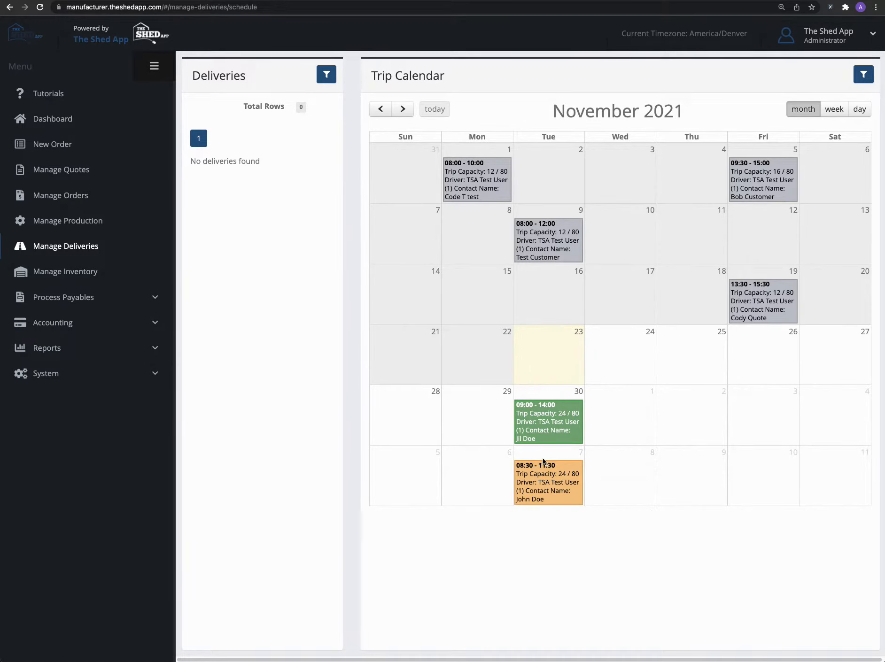
{"action": "left_click", "coordinate": [553, 486]}
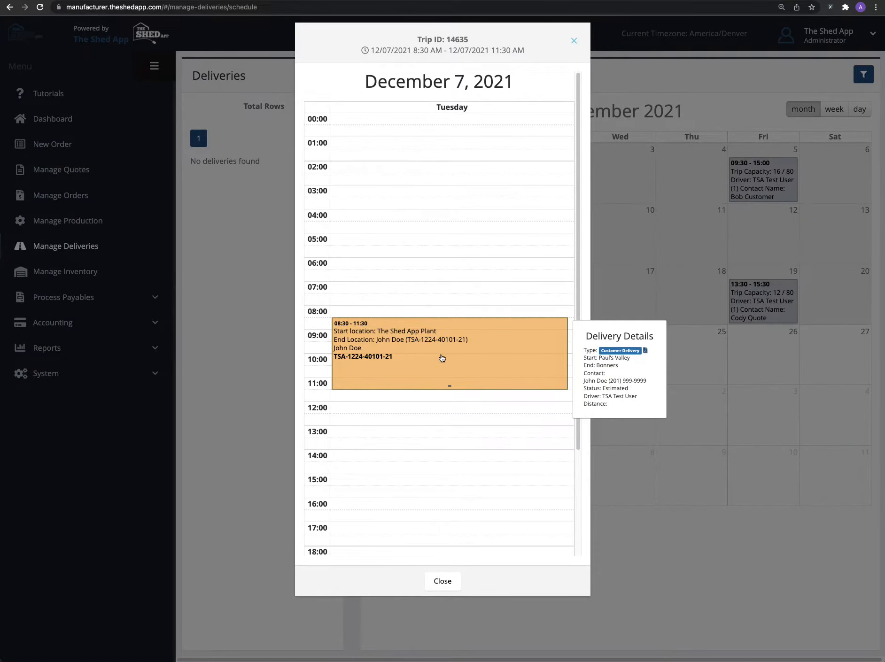
{"action": "left_click", "coordinate": [441, 357]}
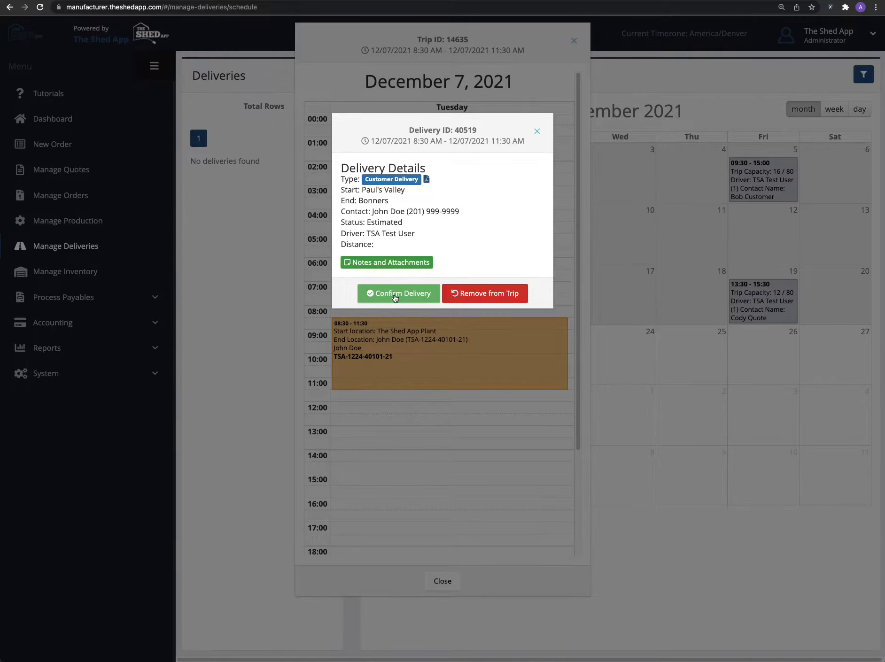
{"action": "left_click", "coordinate": [395, 298]}
{"action": "left_click", "coordinate": [530, 363]}
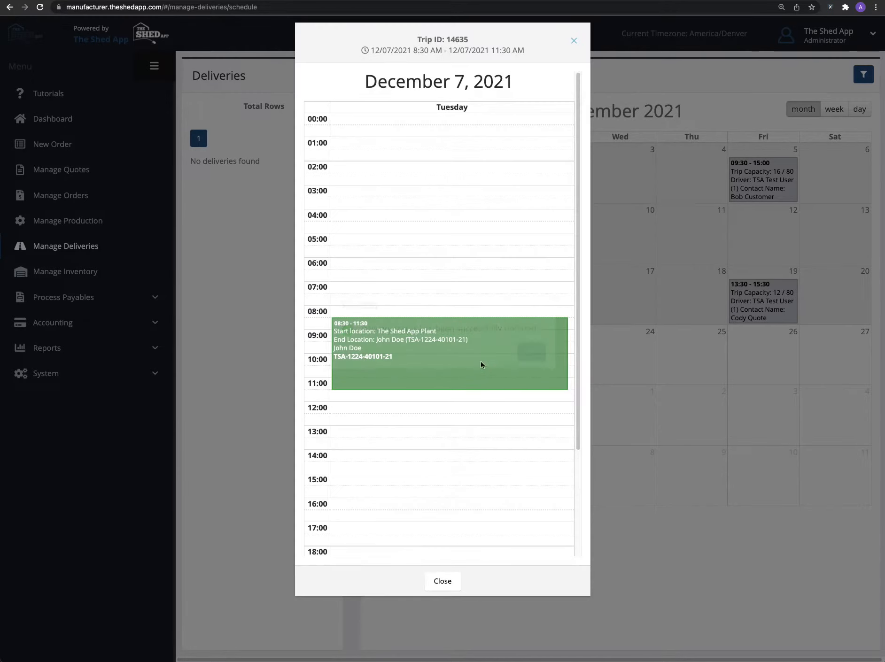
{"action": "mouse_move", "coordinate": [441, 363]}
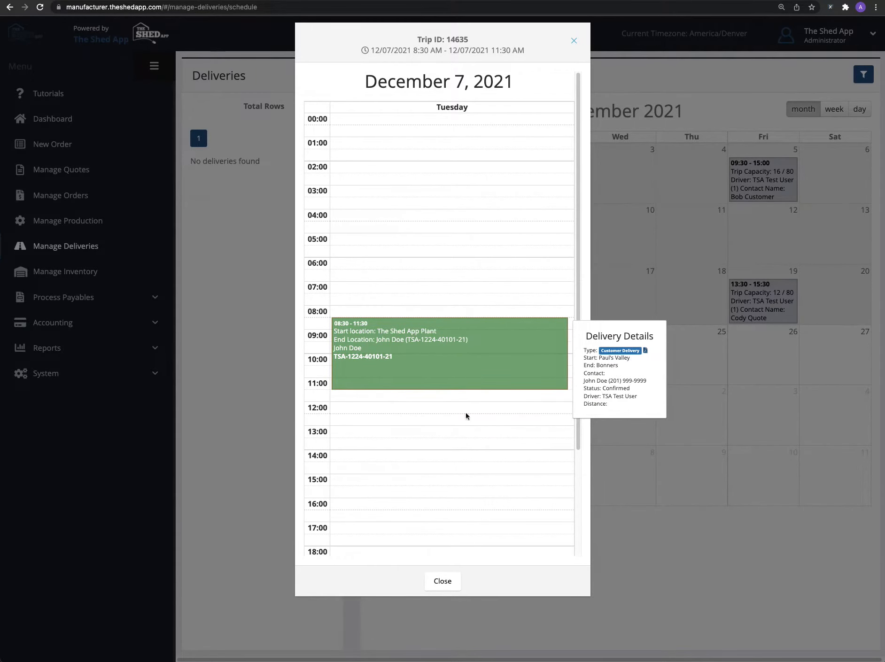
{"action": "left_click", "coordinate": [443, 581]}
Step: Open the delivery form PDF from the December 7 trip's delivery details and follow its Update Delivery link
{"action": "left_click", "coordinate": [564, 485]}
{"action": "left_click", "coordinate": [454, 370]}
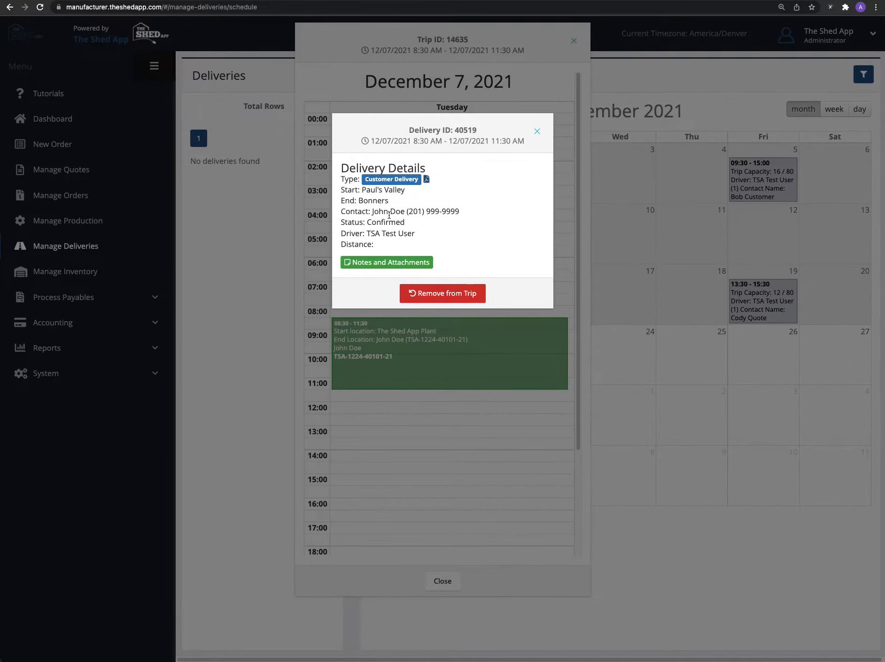
{"action": "left_click", "coordinate": [426, 180]}
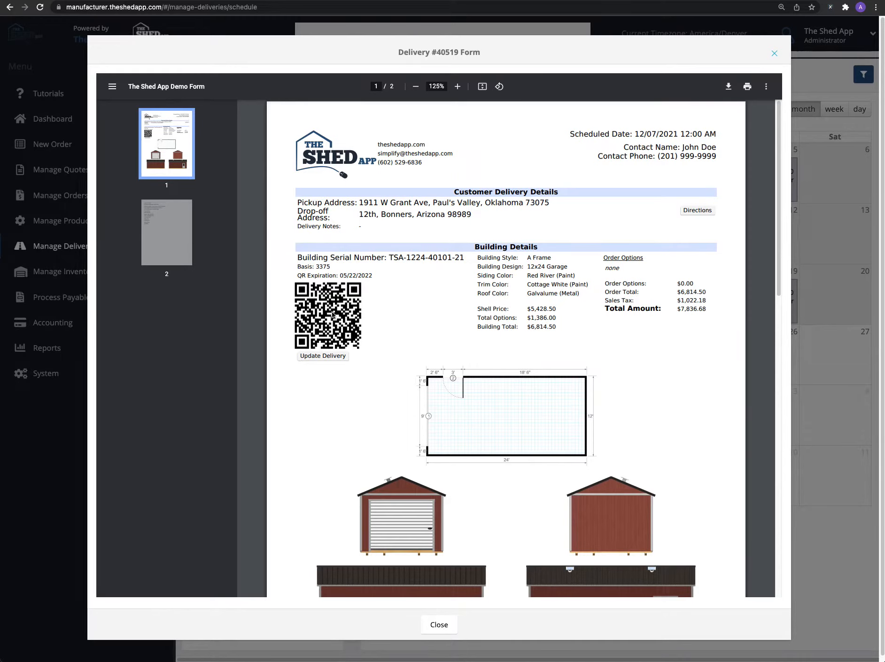
{"action": "left_click", "coordinate": [336, 357]}
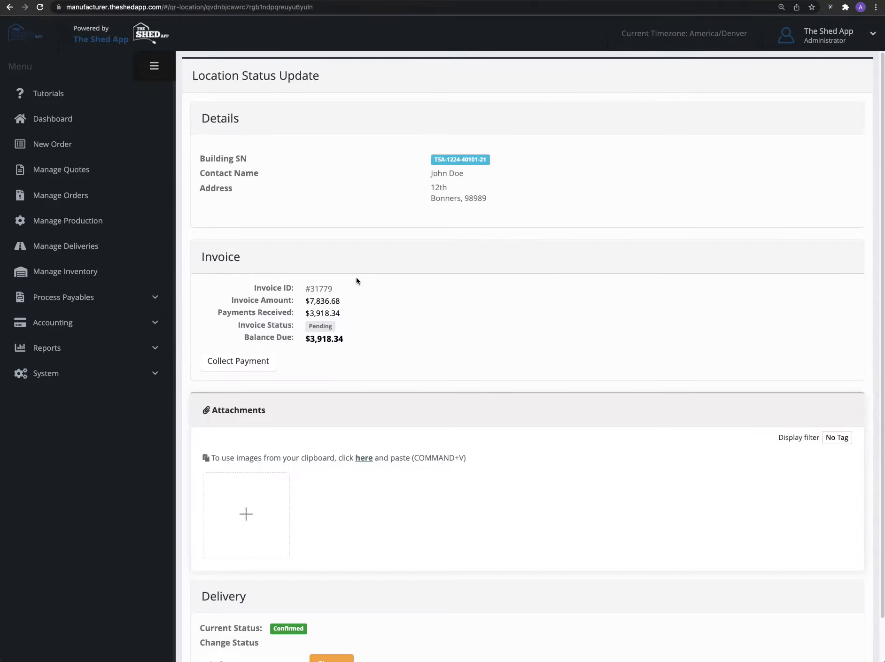
Step: Show the Location Status Update page in the browser's iPhone 6/7/8 Plus device emulation
{"action": "scroll", "coordinate": [374, 320], "scroll_direction": "down", "scroll_amount": 1}
{"action": "scroll", "coordinate": [374, 320], "scroll_direction": "down", "scroll_amount": 1}
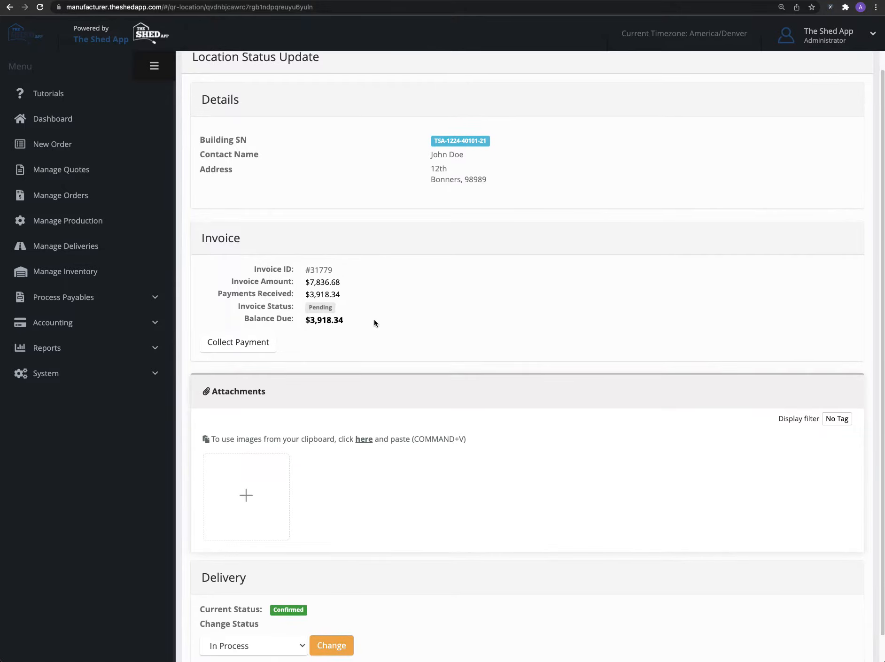
{"action": "scroll", "coordinate": [377, 321], "scroll_direction": "up", "scroll_amount": 2}
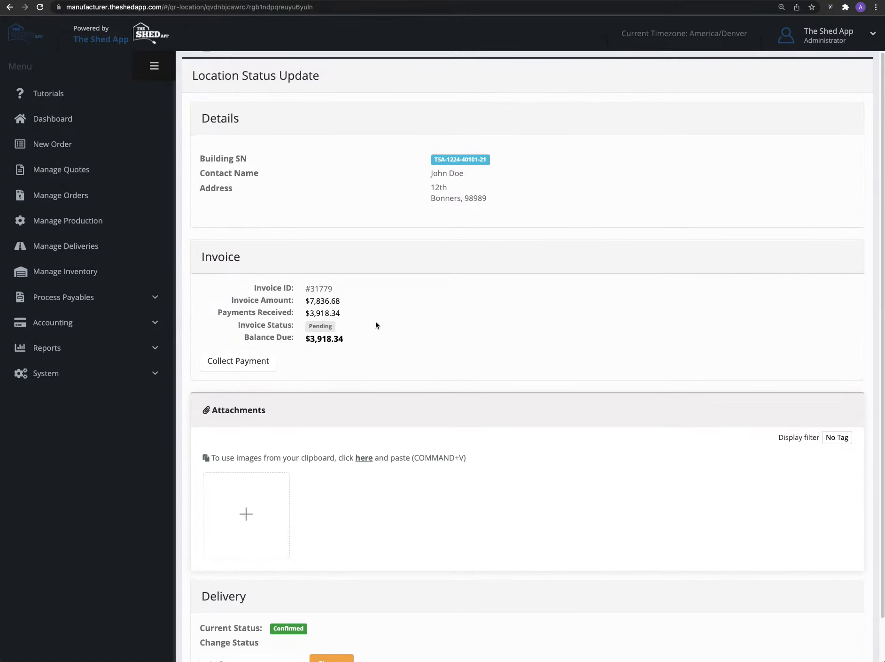
{"action": "key", "text": "super+alt+i"}
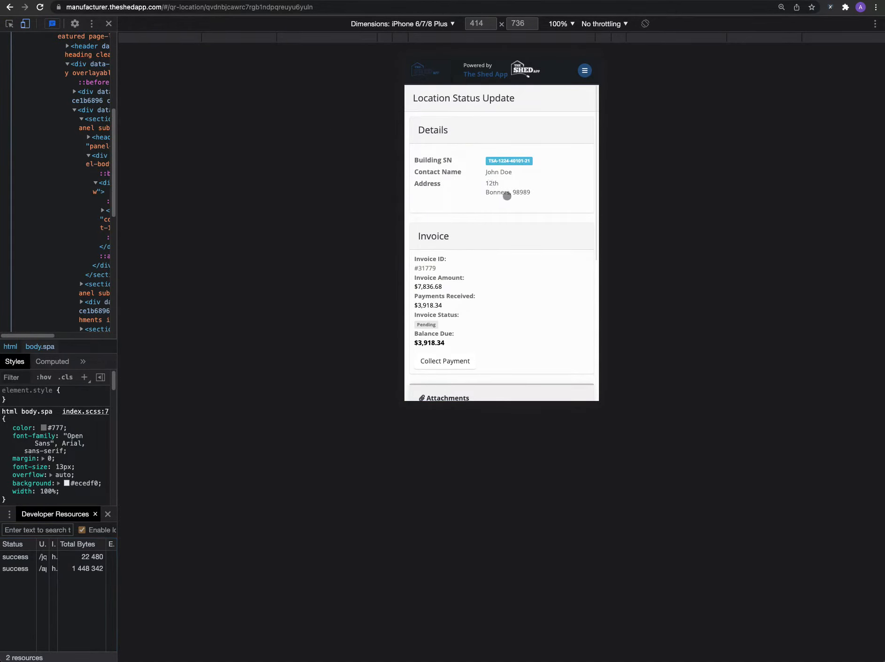
Step: Review the invoice, payment collection, attachments and delivery sections of the mobile Location Status Update page
{"action": "scroll", "coordinate": [504, 228], "scroll_direction": "down", "scroll_amount": 5}
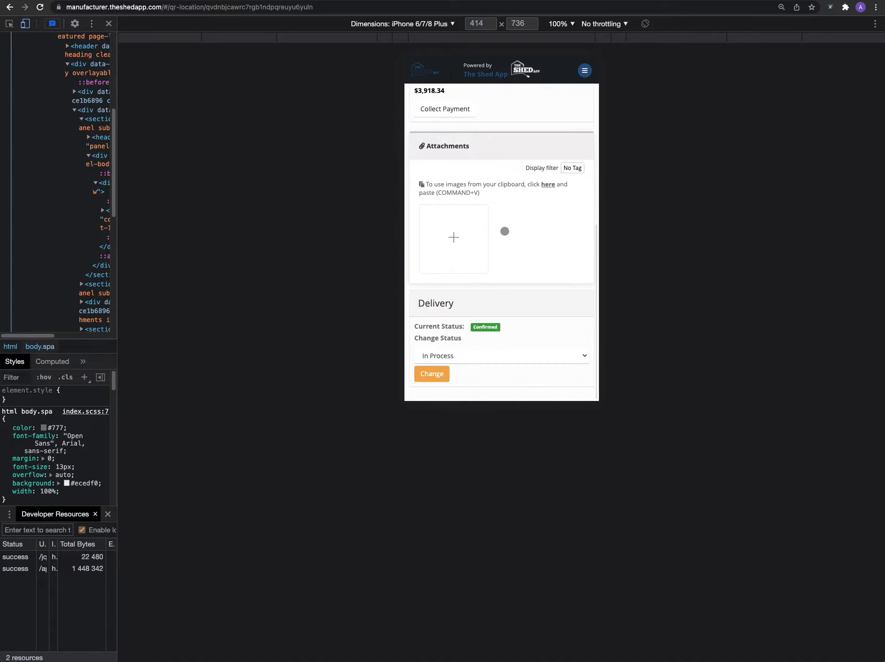
{"action": "scroll", "coordinate": [505, 231], "scroll_direction": "up", "scroll_amount": 5}
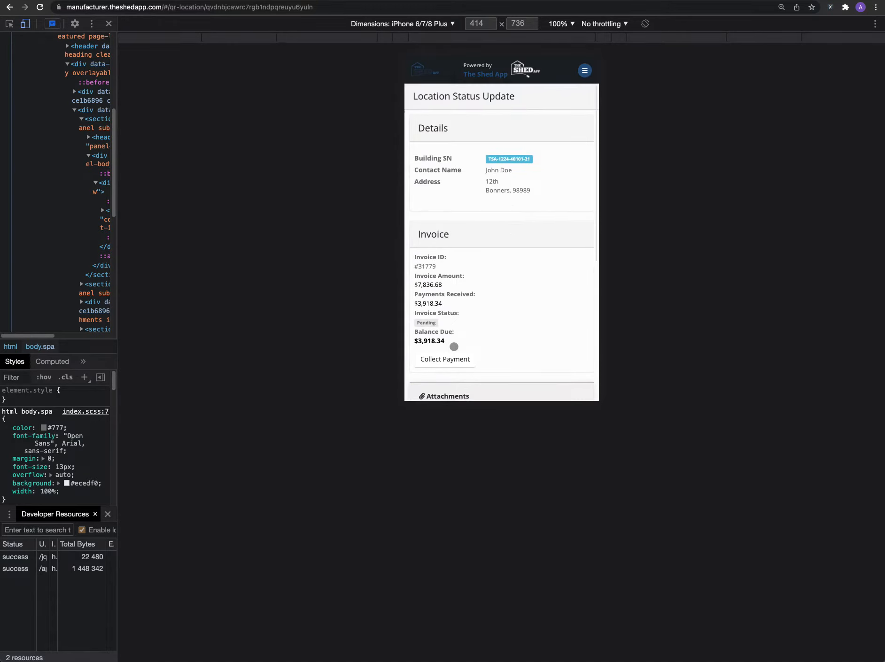
{"action": "scroll", "coordinate": [452, 345], "scroll_direction": "down", "scroll_amount": 1}
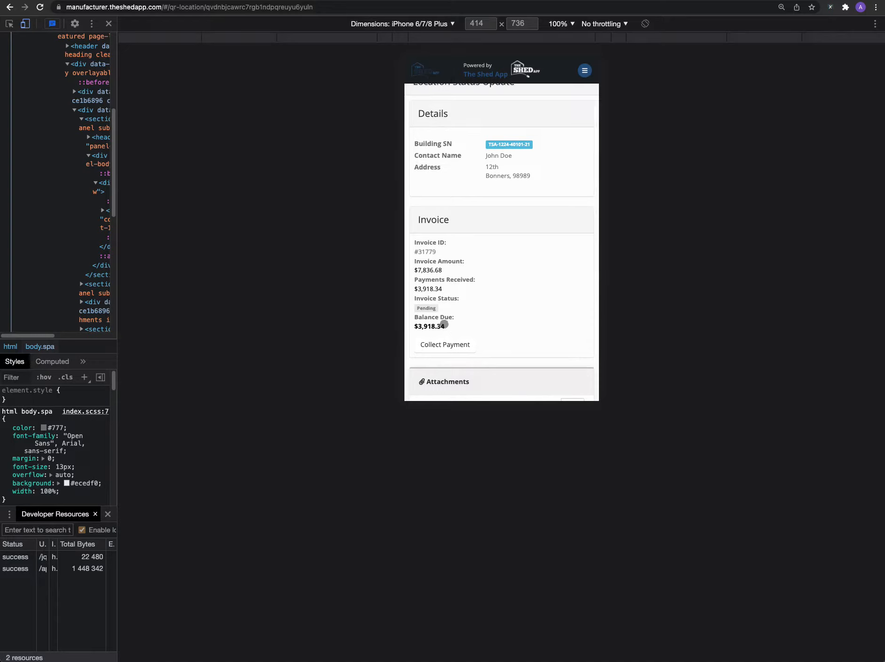
{"action": "scroll", "coordinate": [444, 324], "scroll_direction": "down", "scroll_amount": 1}
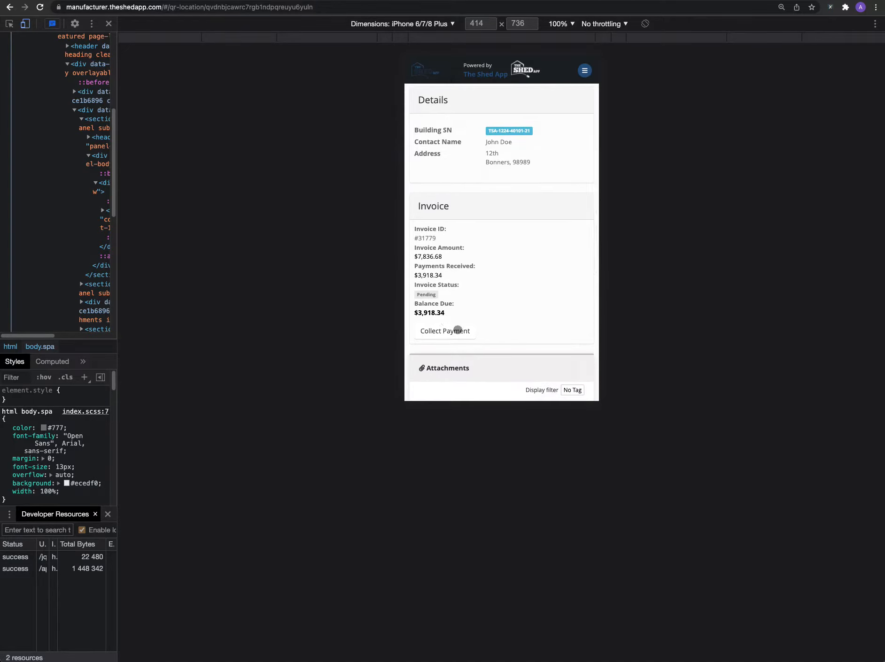
{"action": "scroll", "coordinate": [458, 330], "scroll_direction": "down", "scroll_amount": 5}
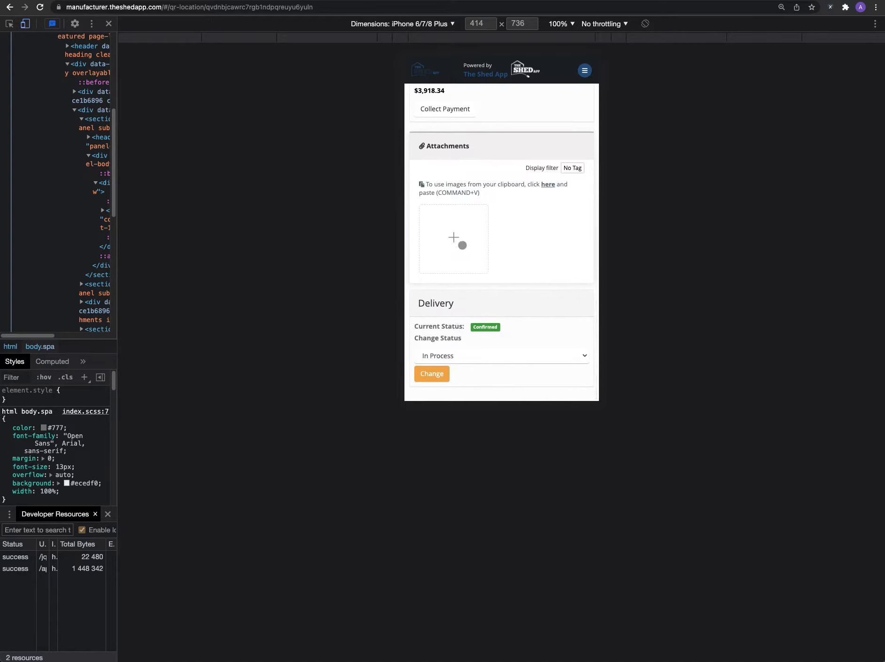
{"action": "scroll", "coordinate": [452, 248], "scroll_direction": "up", "scroll_amount": 1}
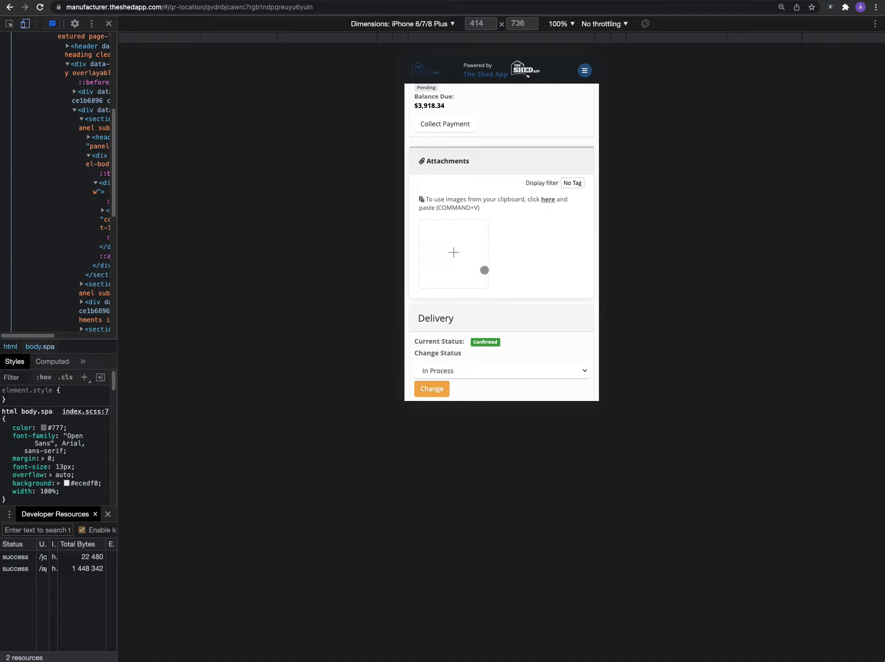
Step: Change the delivery's status to Completed on the mobile Location Status Update page
{"action": "scroll", "coordinate": [482, 258], "scroll_direction": "down", "scroll_amount": 1}
{"action": "left_click", "coordinate": [468, 355]}
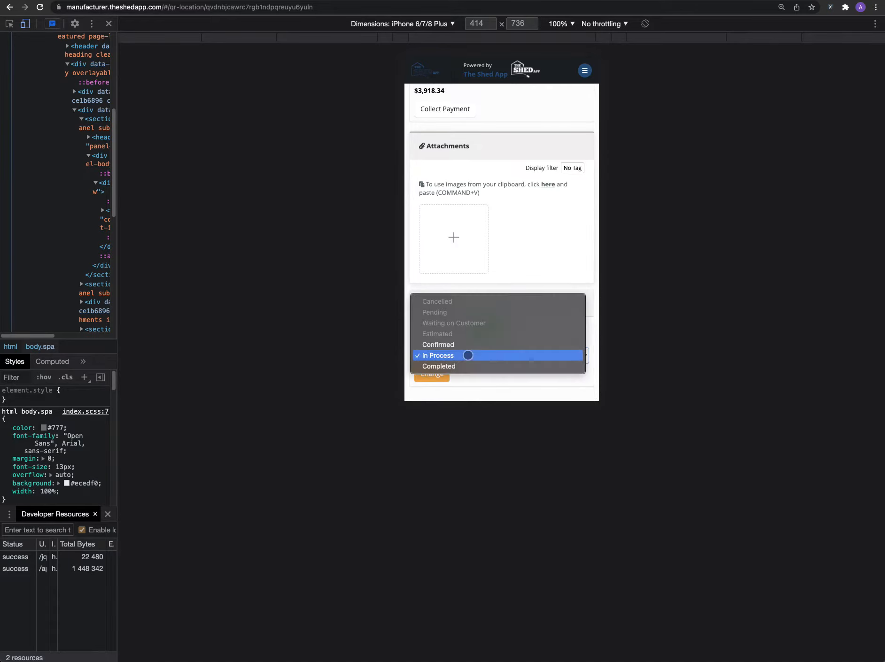
{"action": "left_click", "coordinate": [464, 367]}
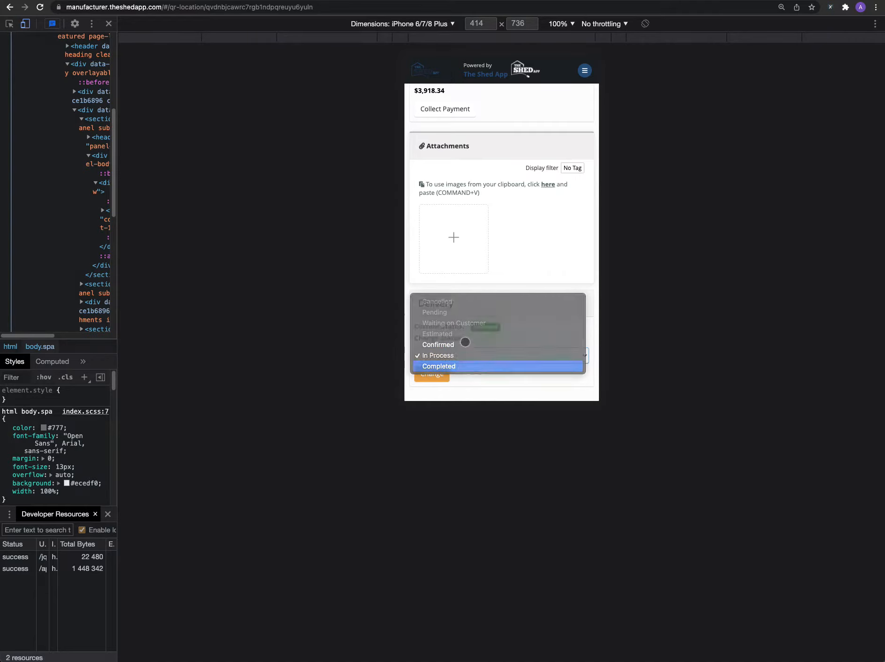
{"action": "left_click", "coordinate": [444, 374]}
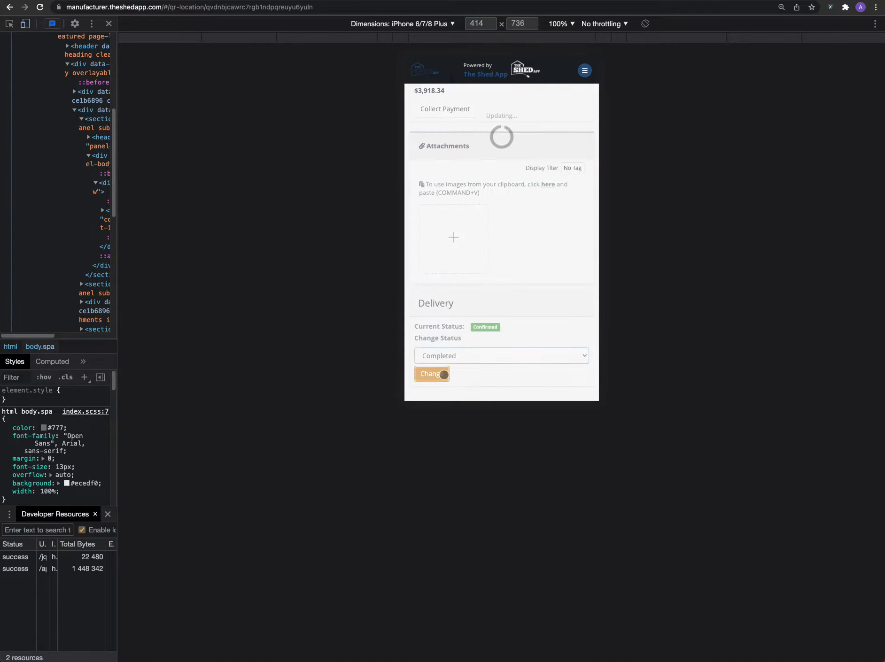
{"action": "scroll", "coordinate": [485, 198], "scroll_direction": "up", "scroll_amount": 2}
{"action": "scroll", "coordinate": [484, 198], "scroll_direction": "up", "scroll_amount": 2}
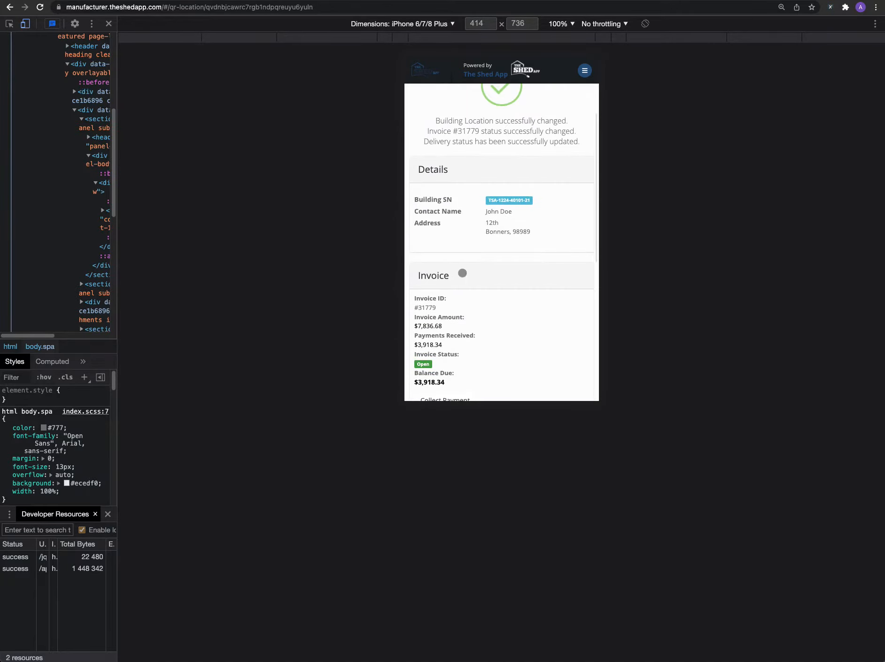
Step: Collect the invoice's full balance due as a cash payment and dismiss the payment confirmation
{"action": "scroll", "coordinate": [468, 287], "scroll_direction": "down", "scroll_amount": 1}
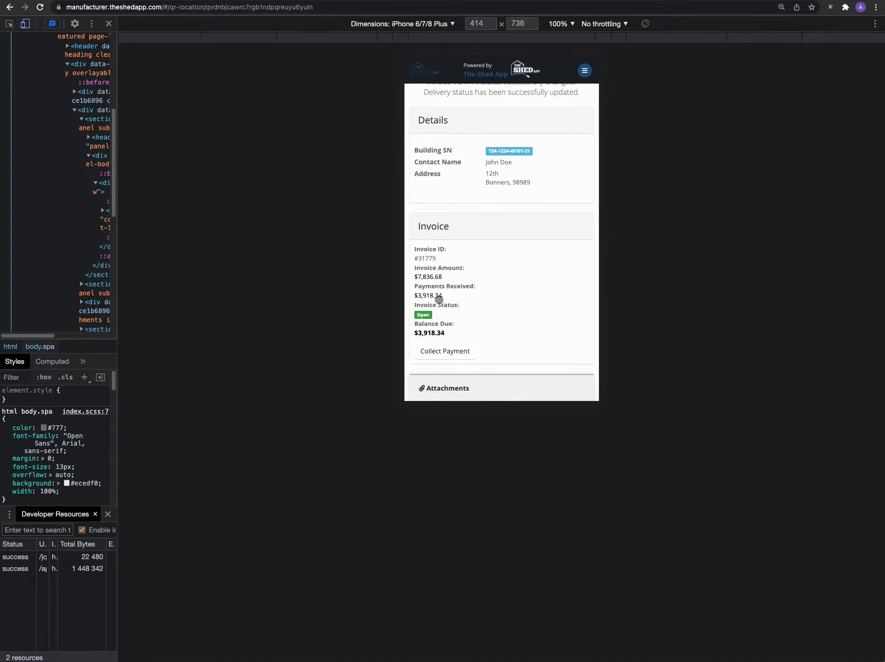
{"action": "scroll", "coordinate": [439, 304], "scroll_direction": "down", "scroll_amount": 1}
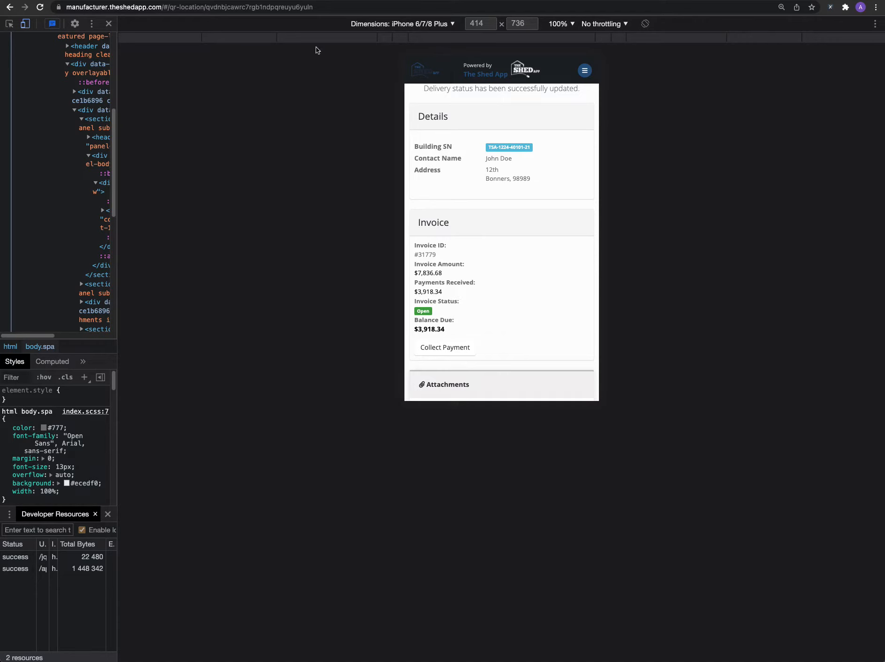
{"action": "left_click", "coordinate": [250, 0]}
{"action": "left_click", "coordinate": [444, 347]}
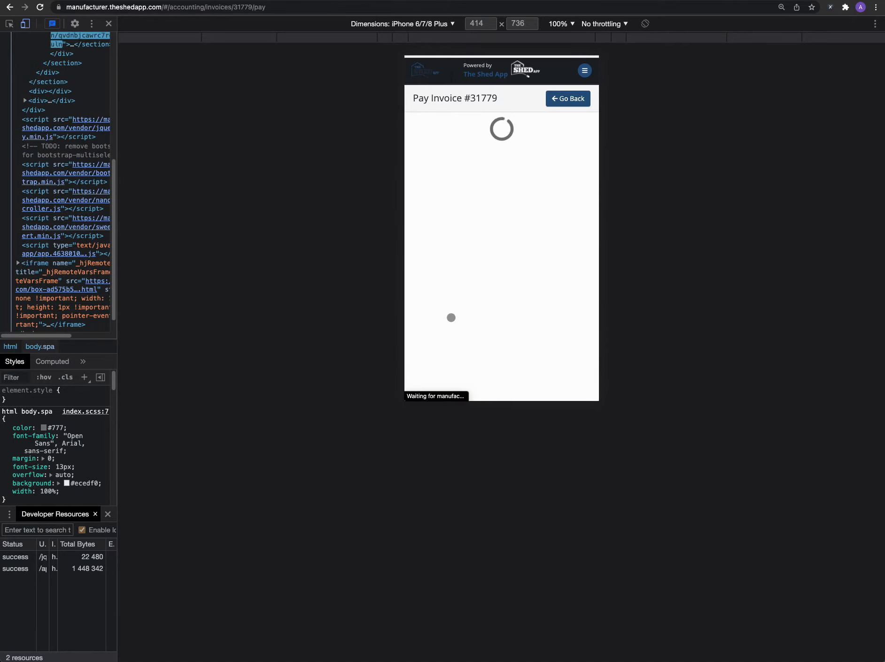
{"action": "scroll", "coordinate": [464, 315], "scroll_direction": "down", "scroll_amount": 1}
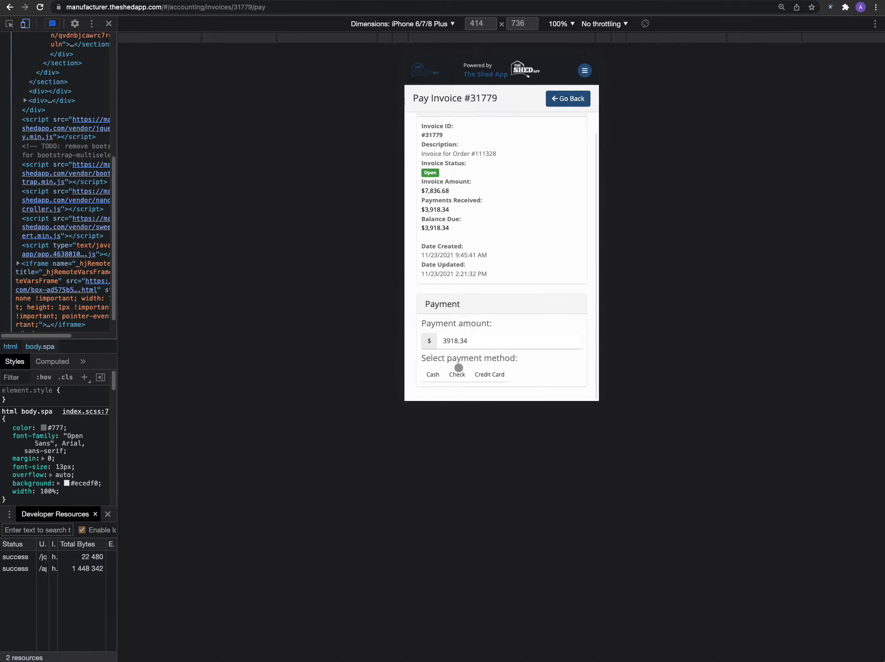
{"action": "left_click", "coordinate": [433, 374]}
{"action": "scroll", "coordinate": [474, 360], "scroll_direction": "down", "scroll_amount": 1}
{"action": "left_click", "coordinate": [466, 373]}
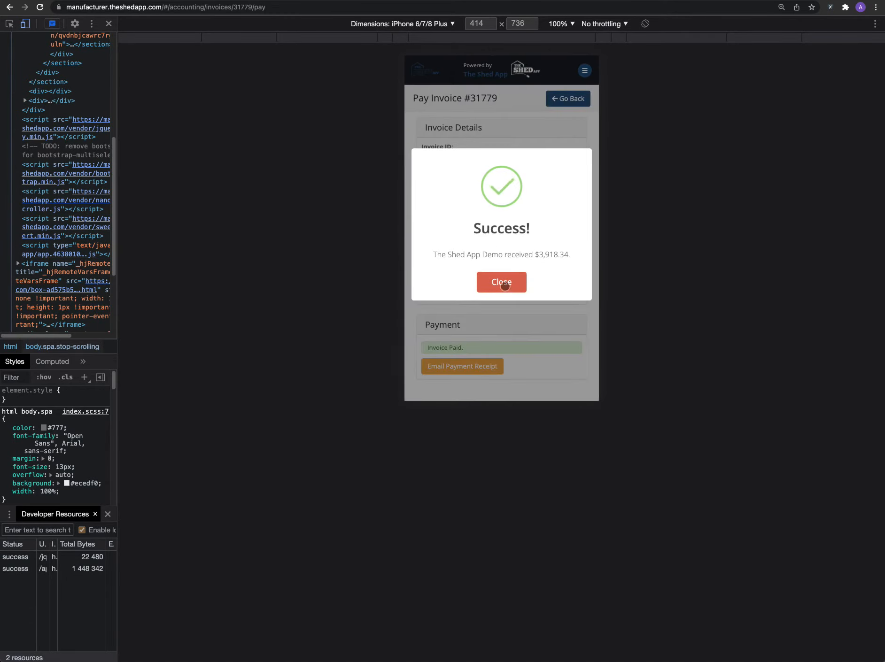
{"action": "left_click", "coordinate": [505, 285]}
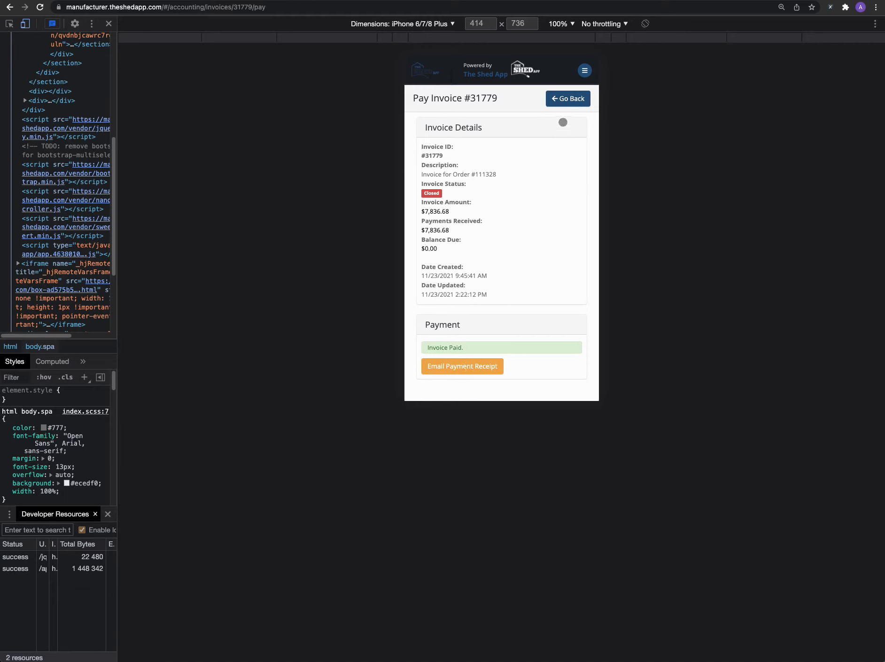
Step: Check the invoice and delivery statuses back on the Location Status Update page, and switch to the Order Fulfilment diagram in Confluence
{"action": "left_click", "coordinate": [565, 99]}
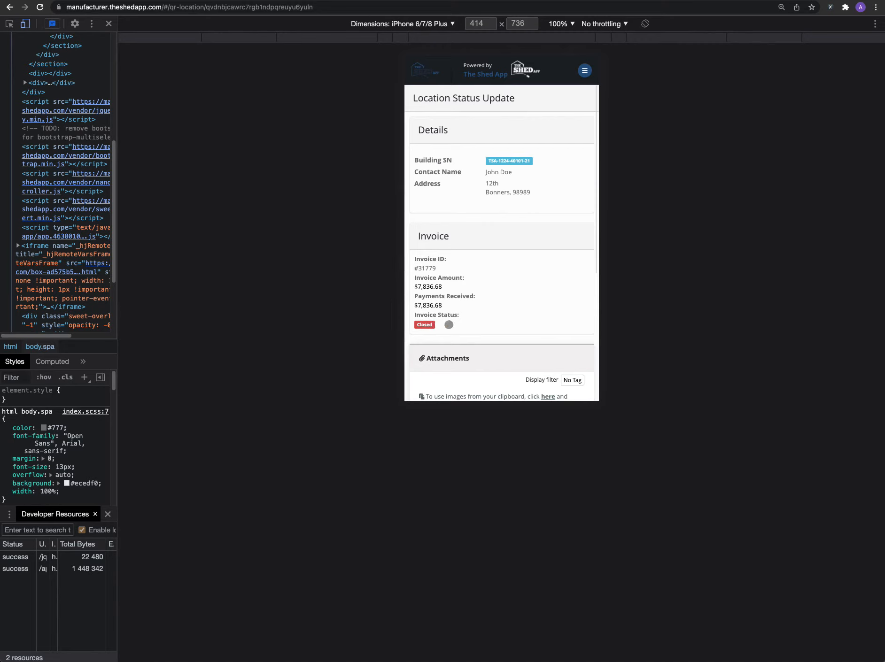
{"action": "scroll", "coordinate": [447, 324], "scroll_direction": "down", "scroll_amount": 5}
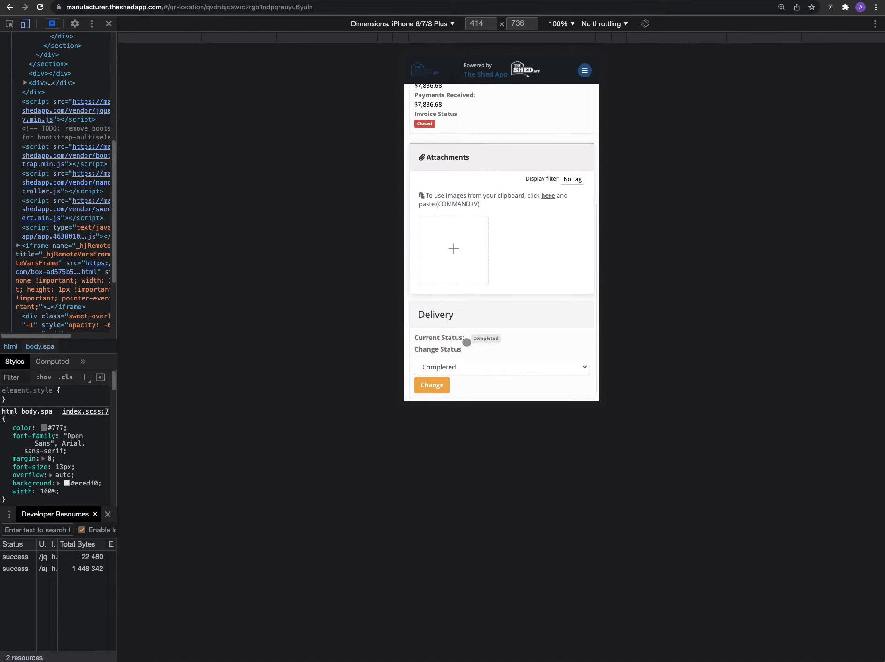
{"action": "scroll", "coordinate": [471, 239], "scroll_direction": "up", "scroll_amount": 5}
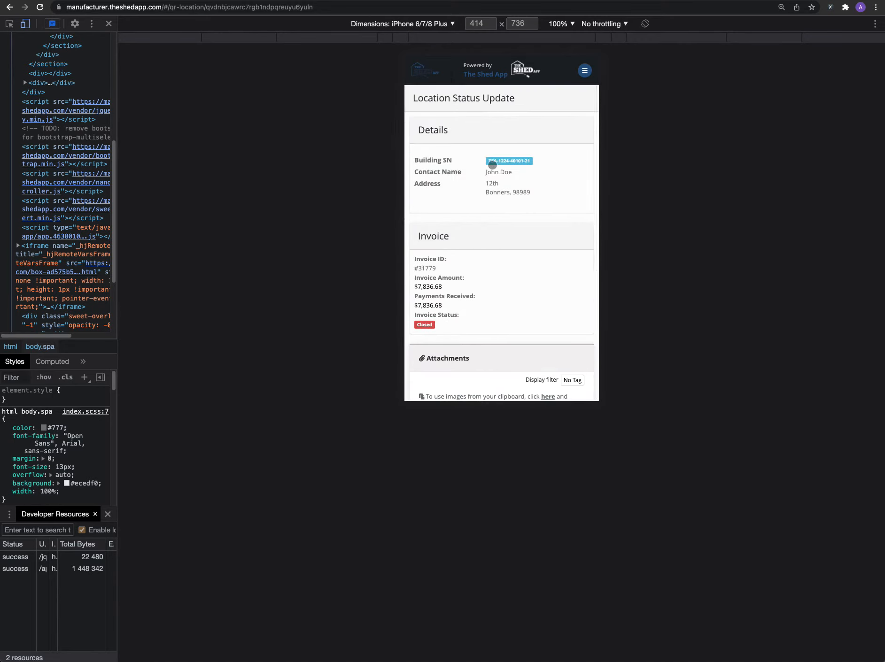
{"action": "left_click", "coordinate": [271, 0]}
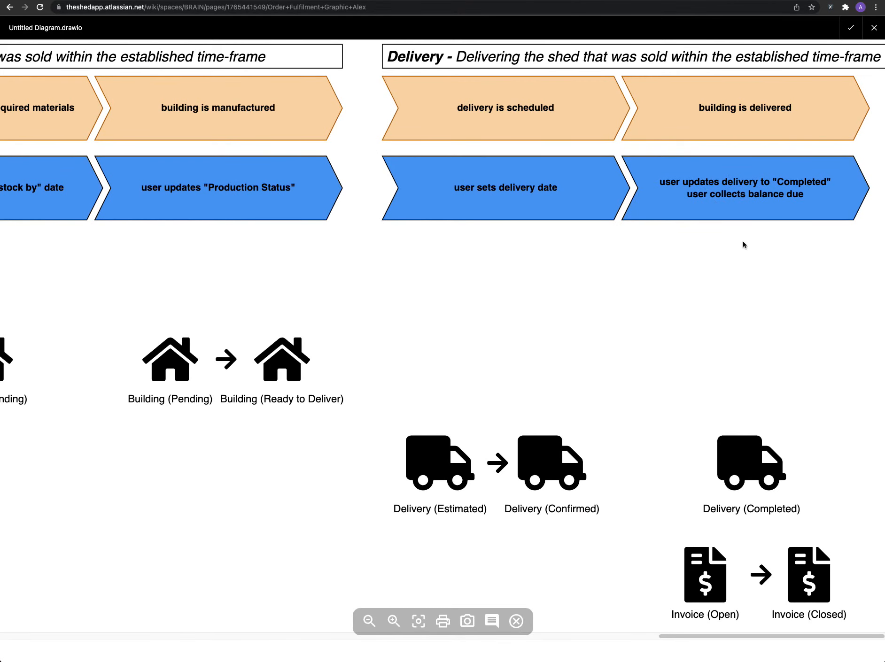